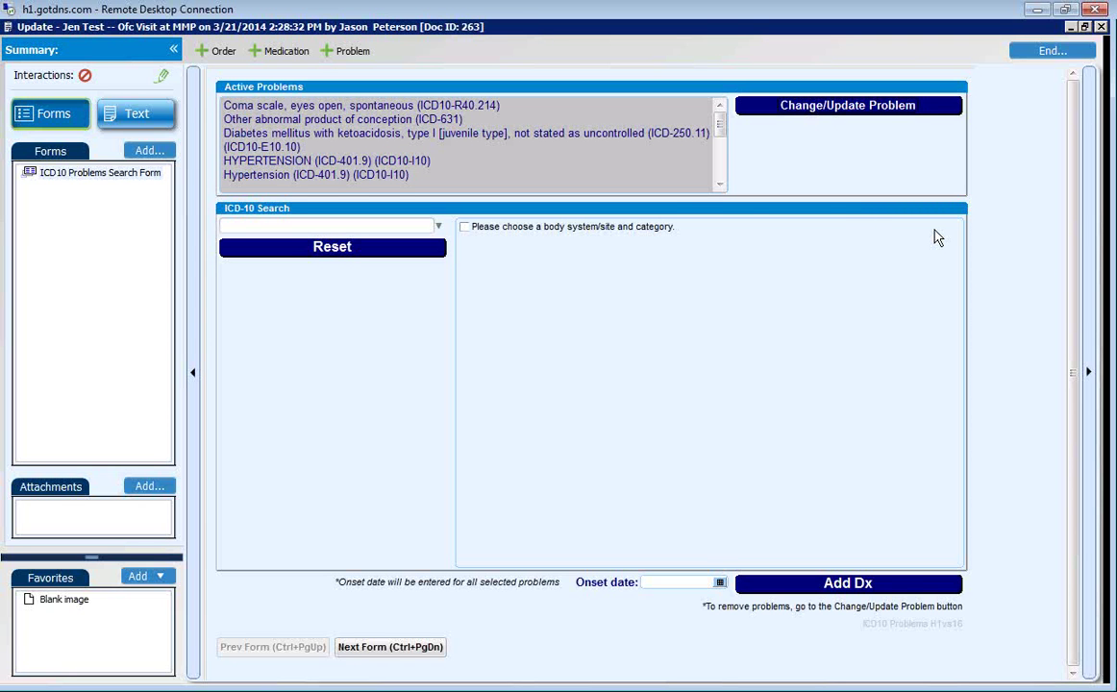
Filter the ICD-10 Fracture Pick List to body system Shoulder & Elbow and category Humerus.
left_click(438, 227)
left_click(279, 259)
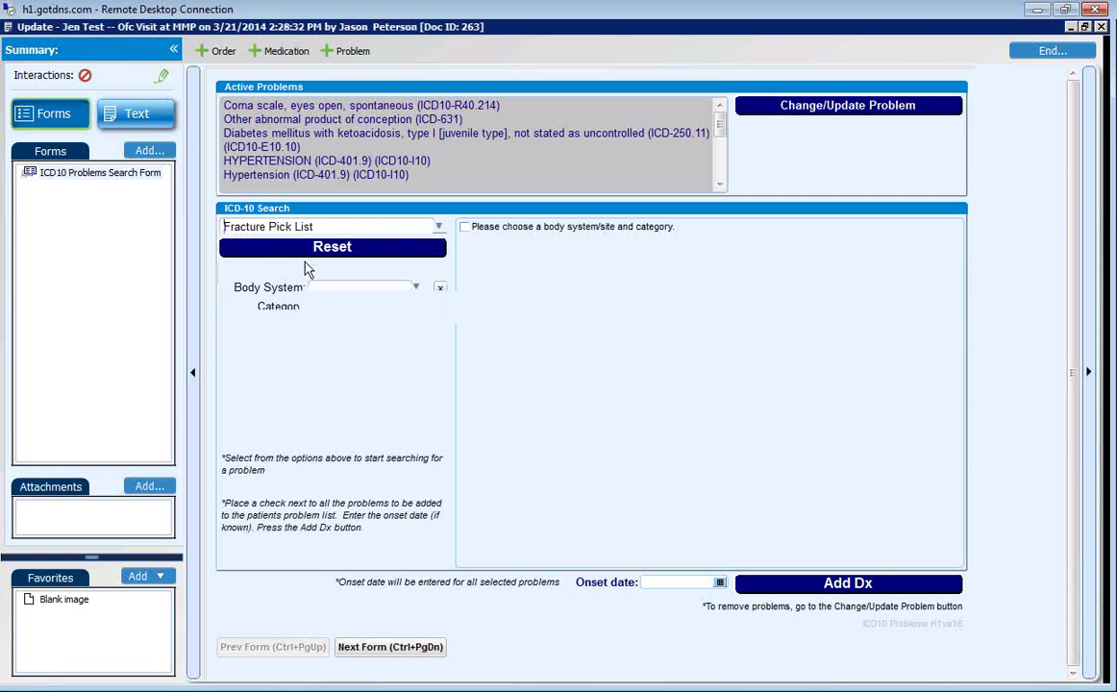
left_click(416, 289)
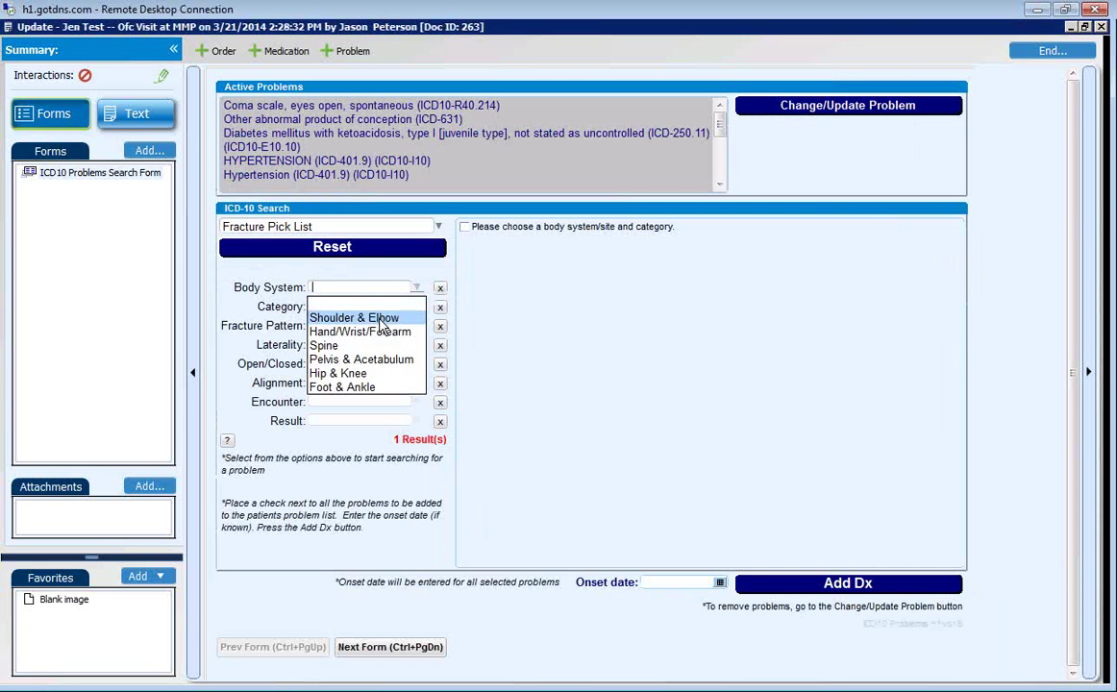
left_click(380, 316)
left_click(392, 307)
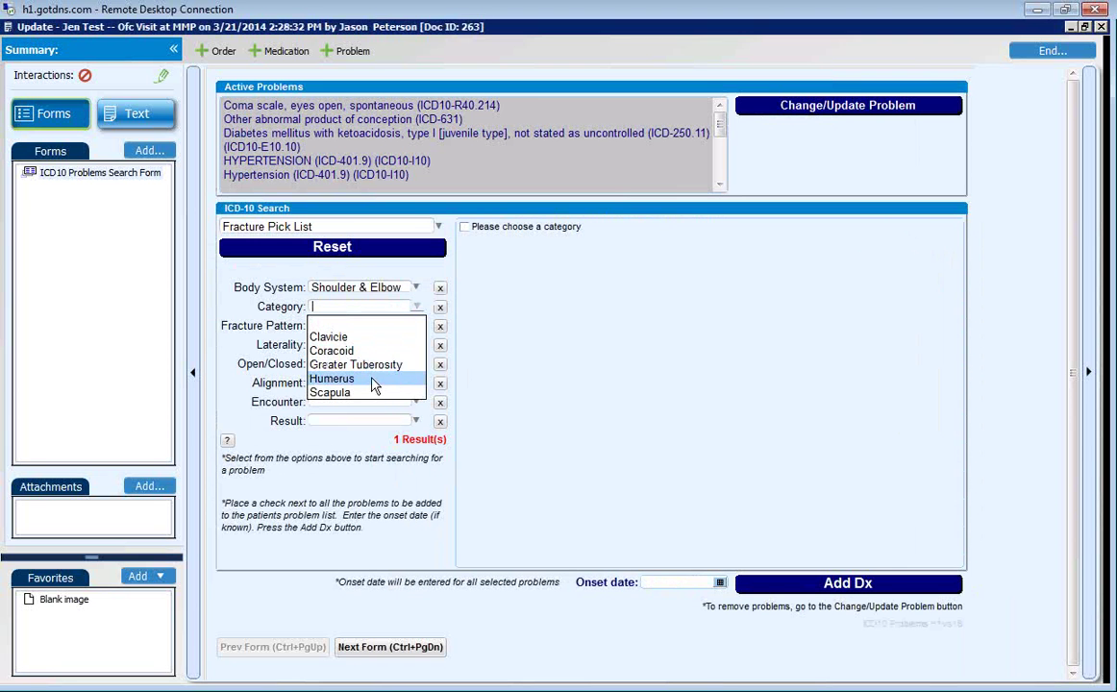
left_click(363, 380)
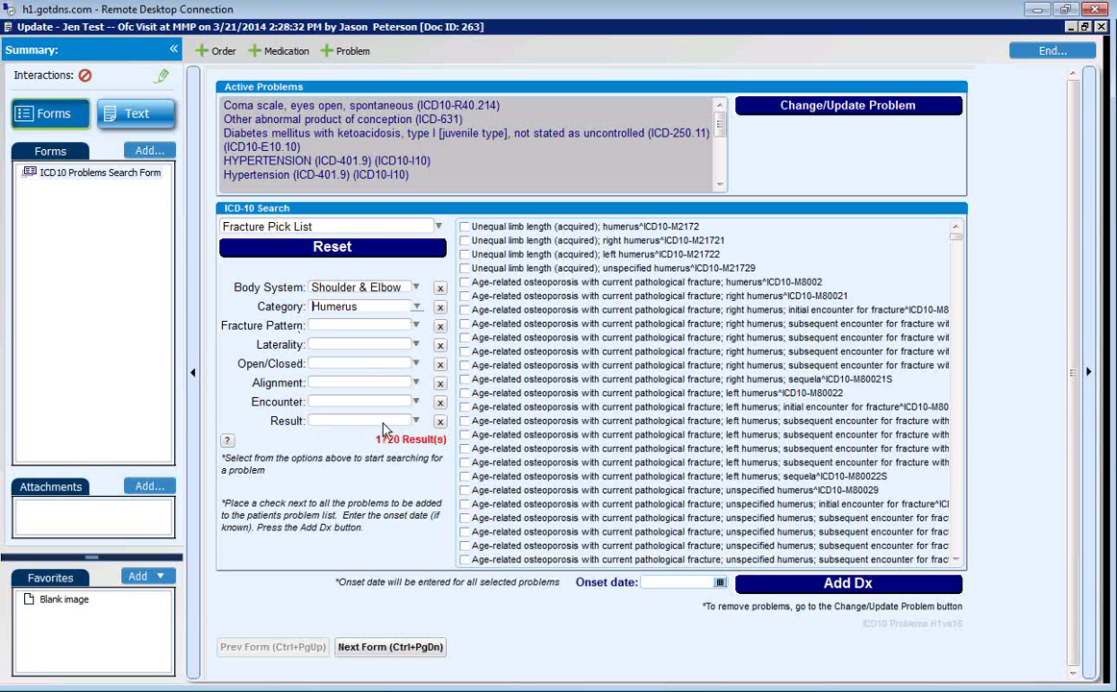
left_click(383, 325)
Narrow humerus fractures to the Avulsion pattern, Right laterality and Nondisplaced alignment.
left_click(364, 413)
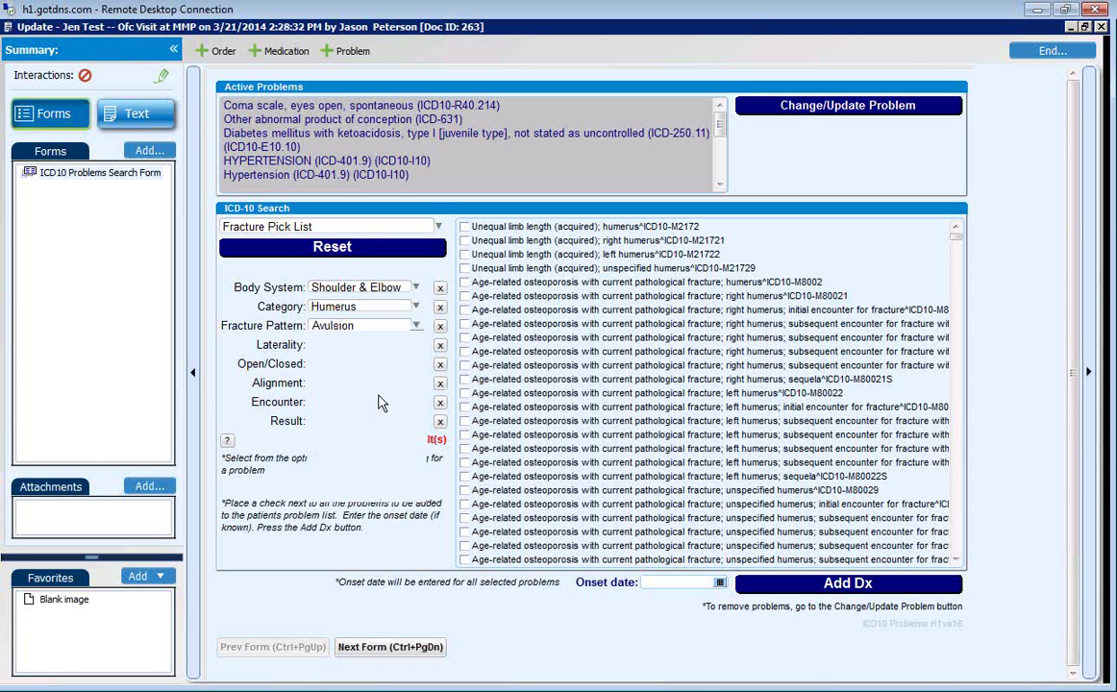
left_click(416, 348)
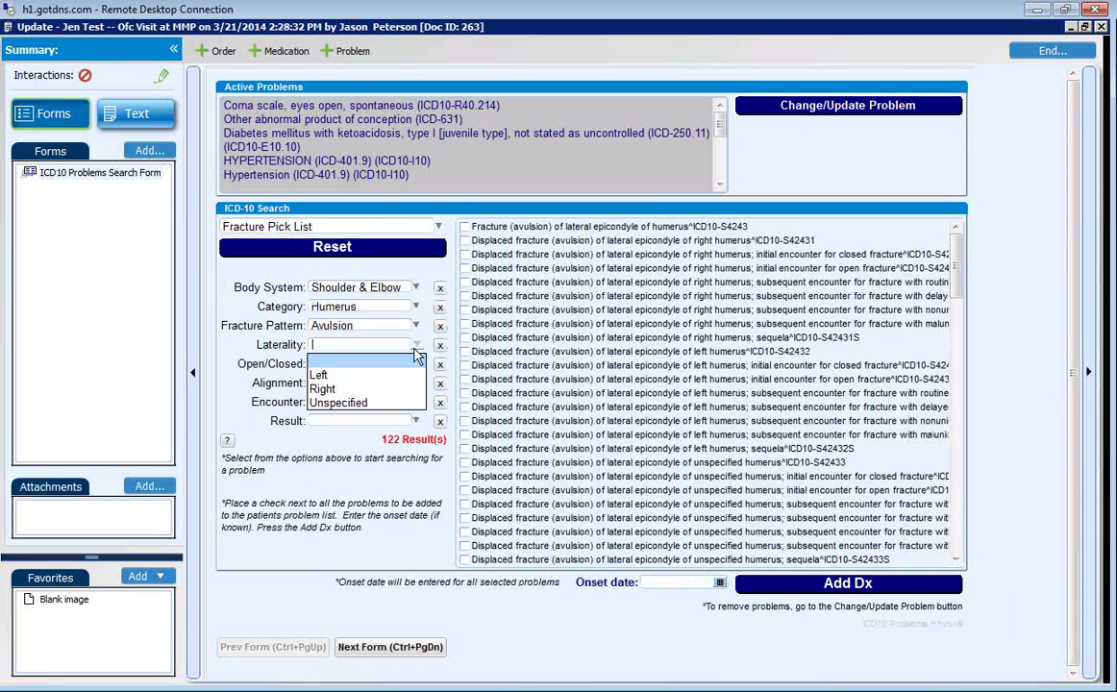
left_click(346, 389)
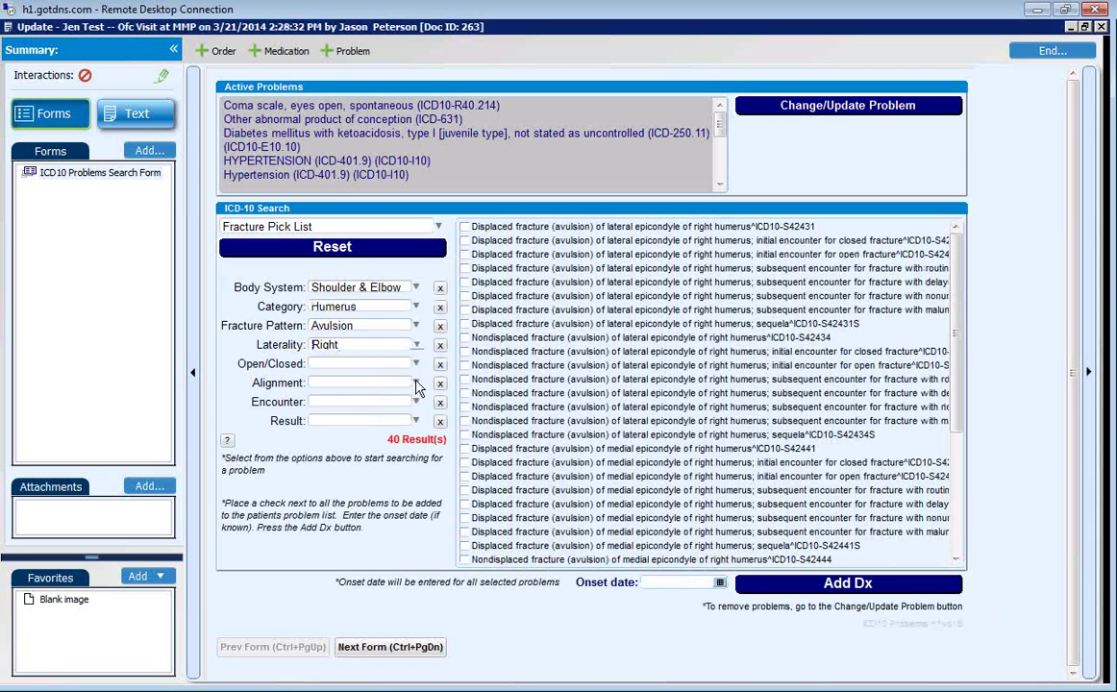
left_click(416, 384)
left_click(374, 414)
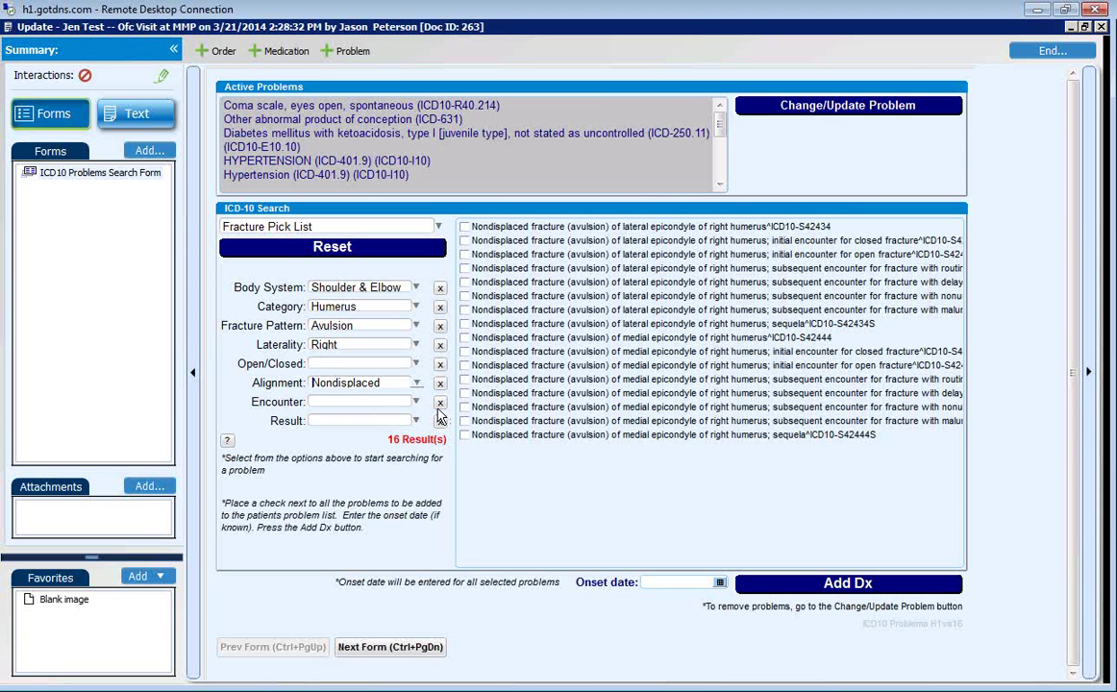
Add code S42.434G, delayed-healing right lateral epicondyle avulsion, to Active Problems without an onset date.
left_click(464, 282)
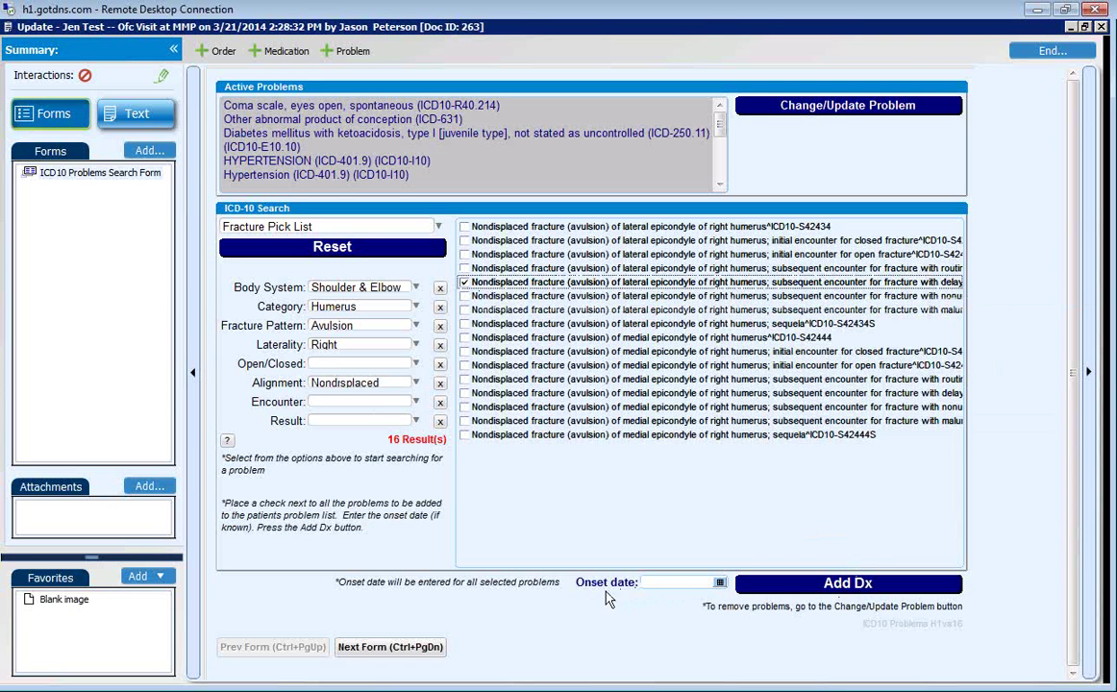
left_click(719, 582)
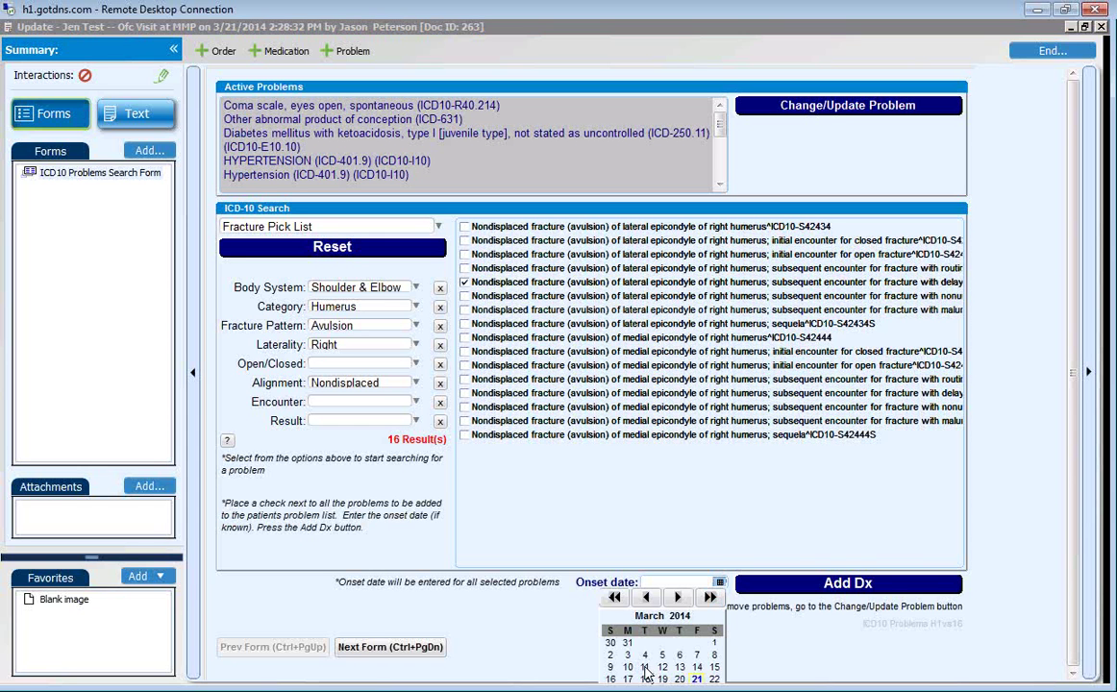
left_click(791, 587)
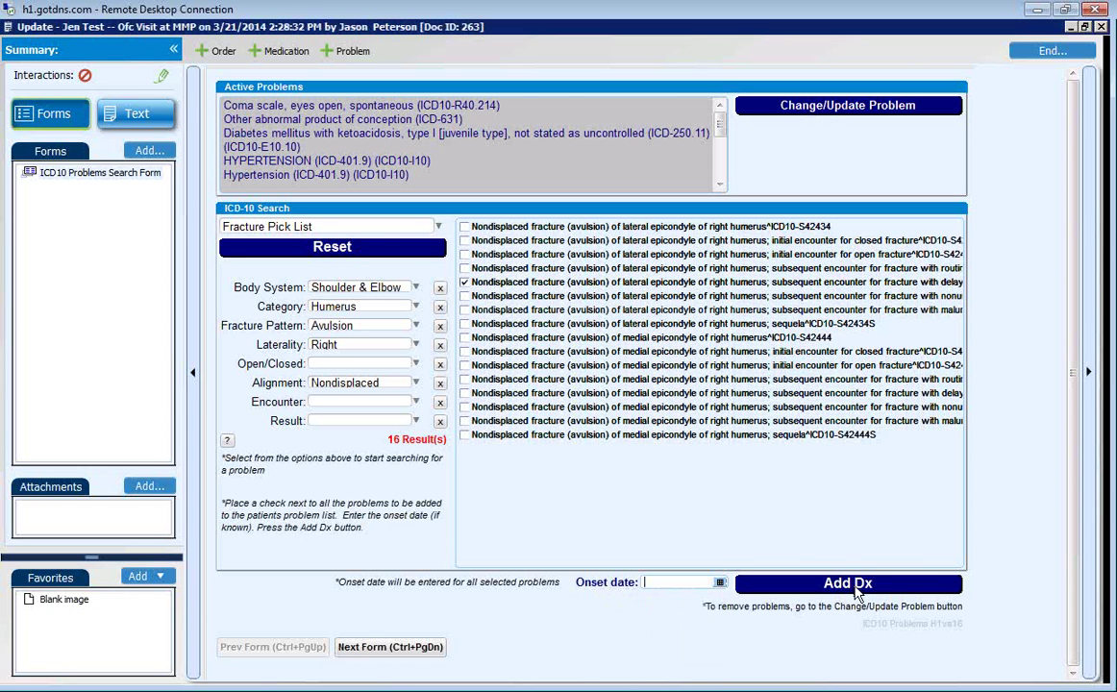
left_click(879, 589)
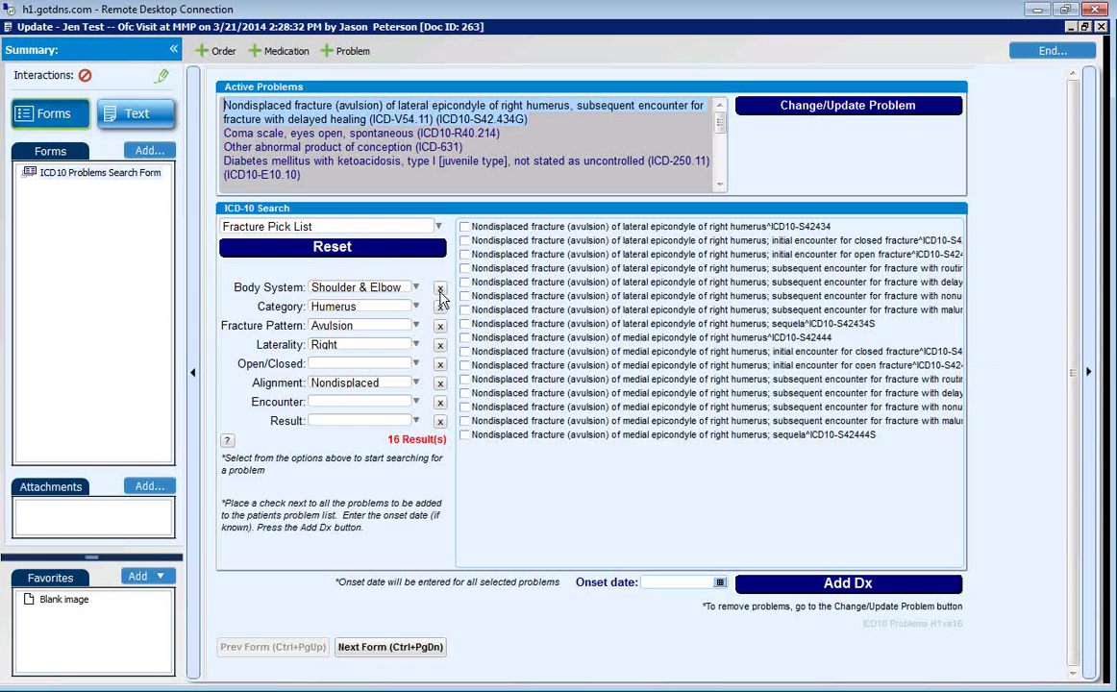
Remove the Right laterality and Nondisplaced alignment filters and reset the fracture search.
left_click(440, 346)
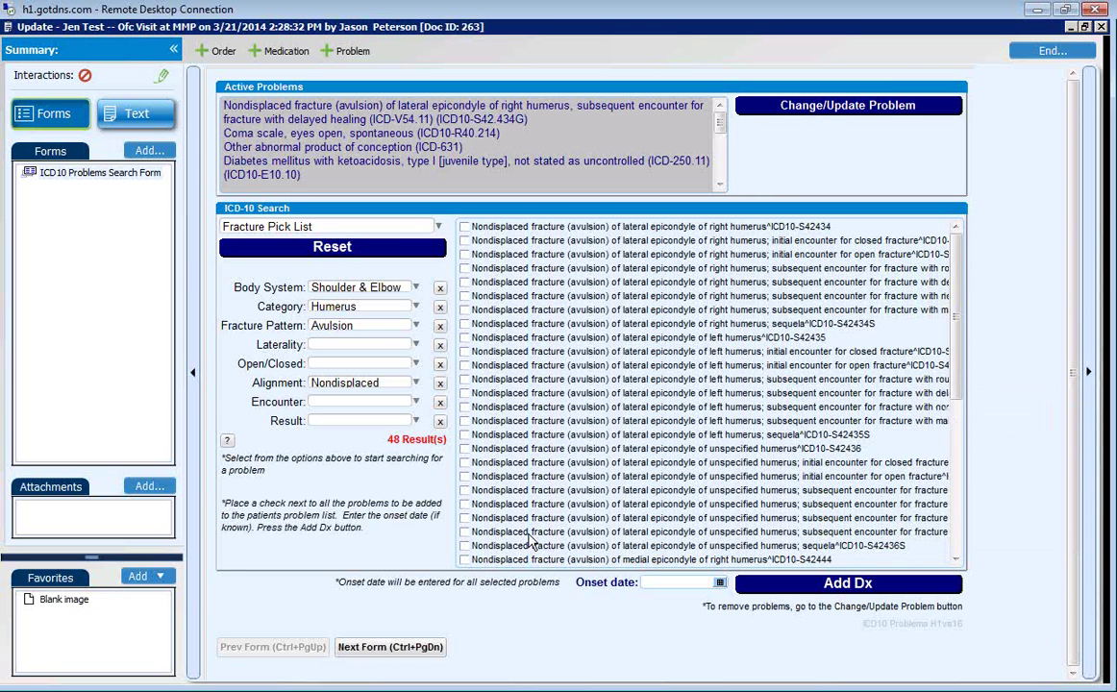
left_click(441, 384)
left_click(375, 245)
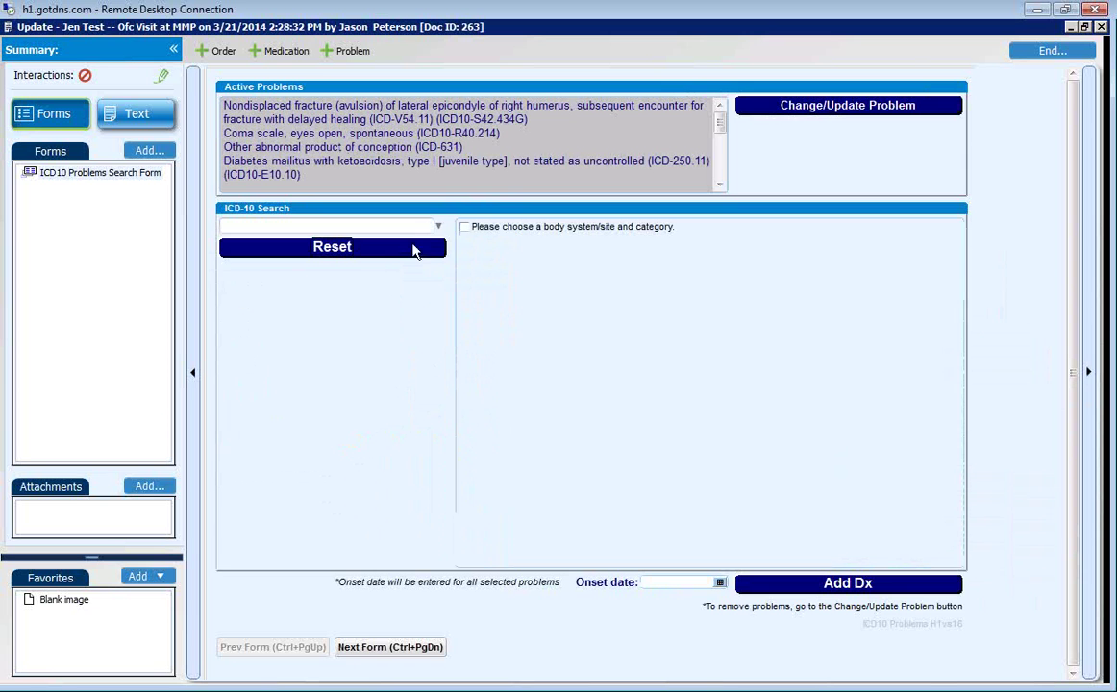
Filter the Fracture Pick List to Shoulder & Elbow, Clavicle, anterior sternal end, Left side.
left_click(438, 227)
left_click(302, 262)
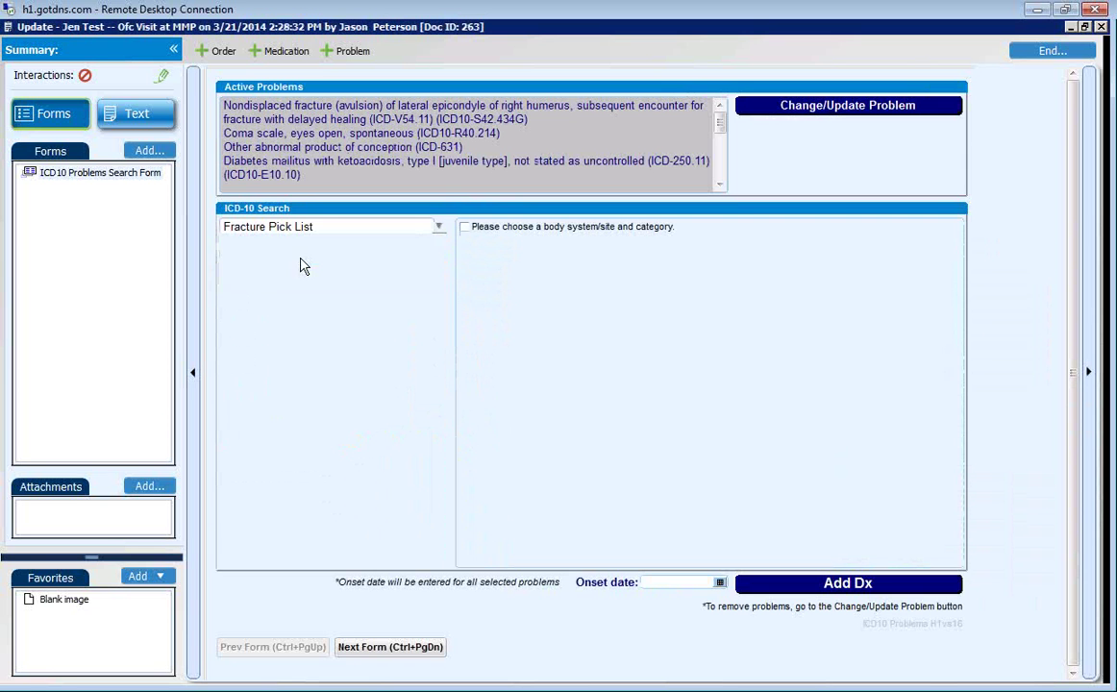
left_click(385, 288)
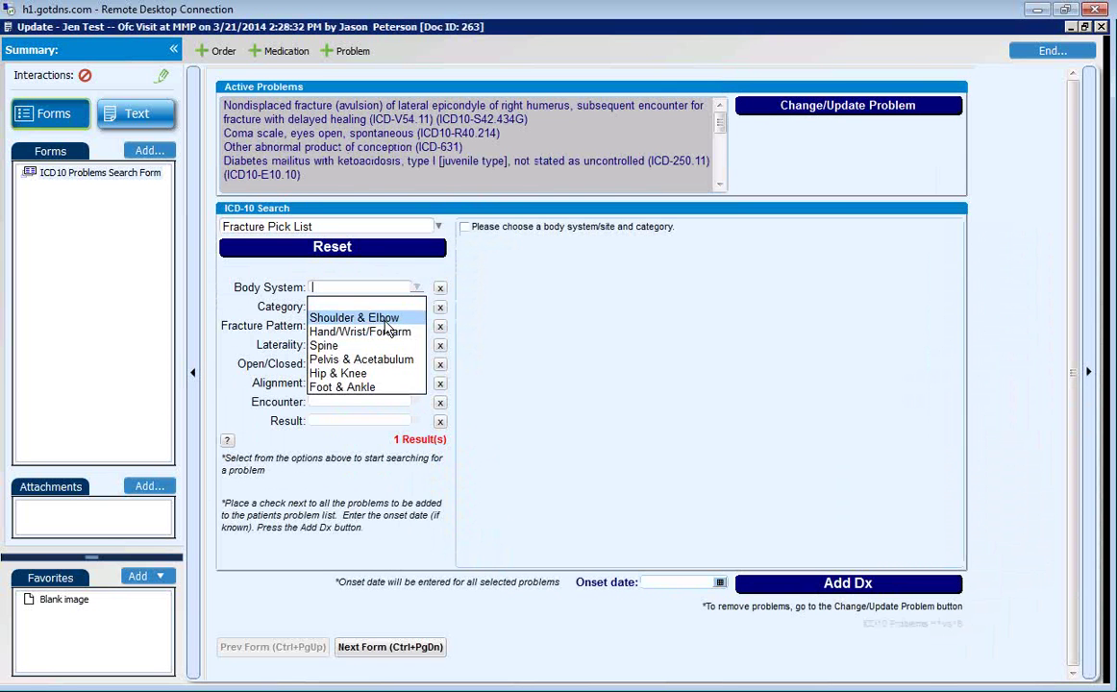
left_click(385, 319)
left_click(375, 306)
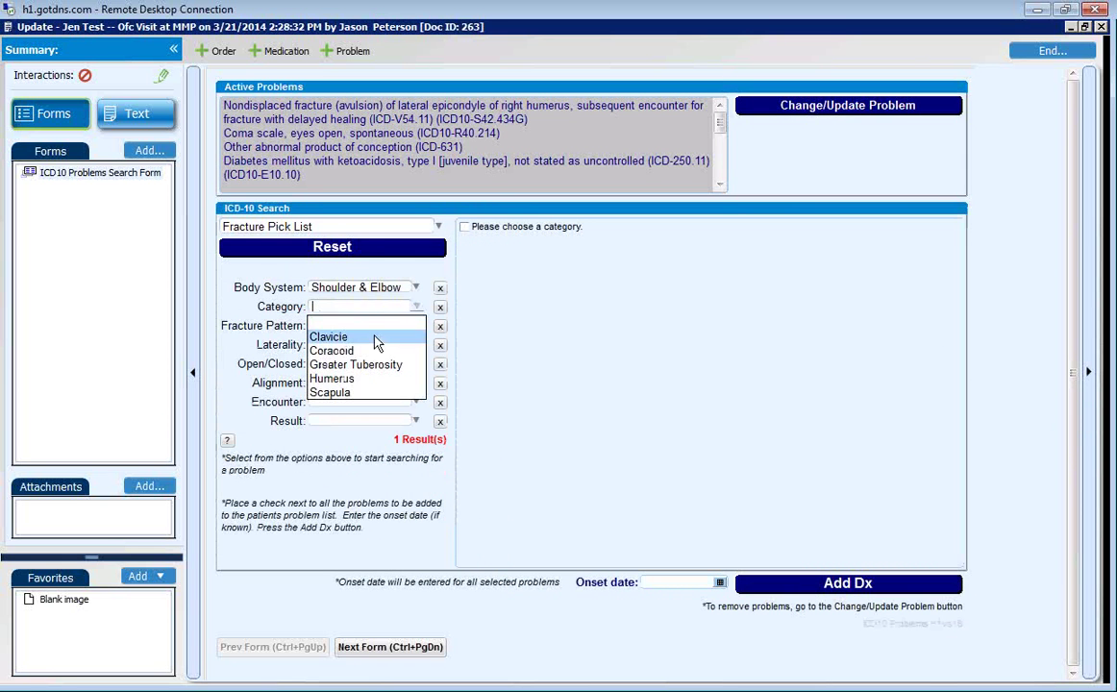
left_click(375, 339)
left_click(379, 326)
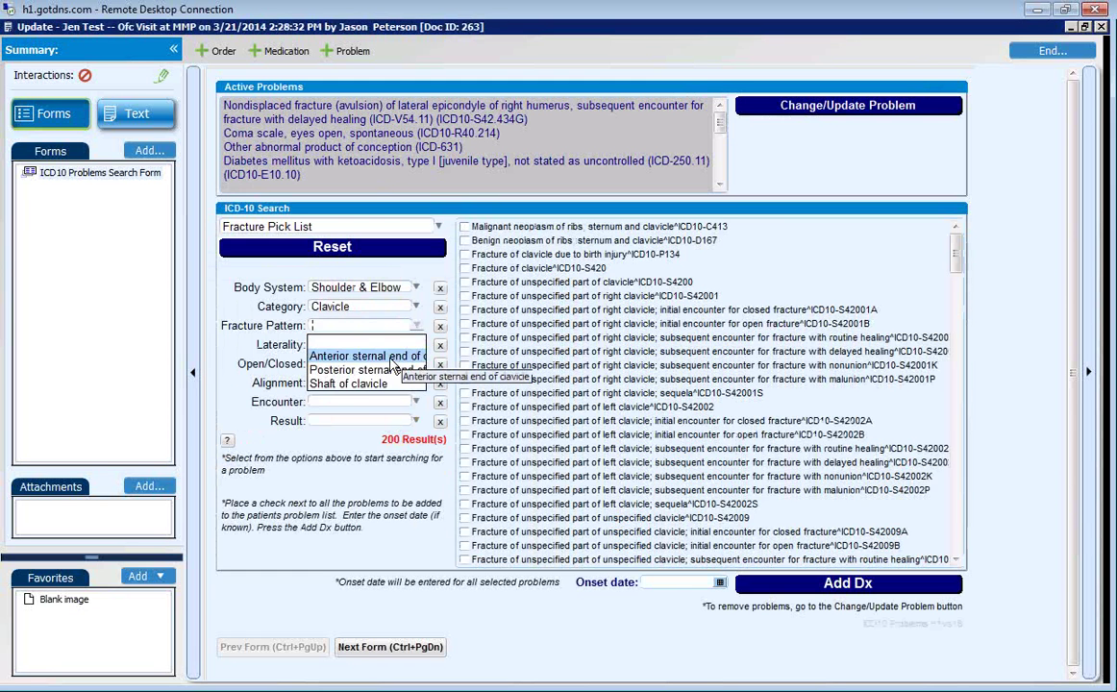
left_click(392, 358)
left_click(415, 346)
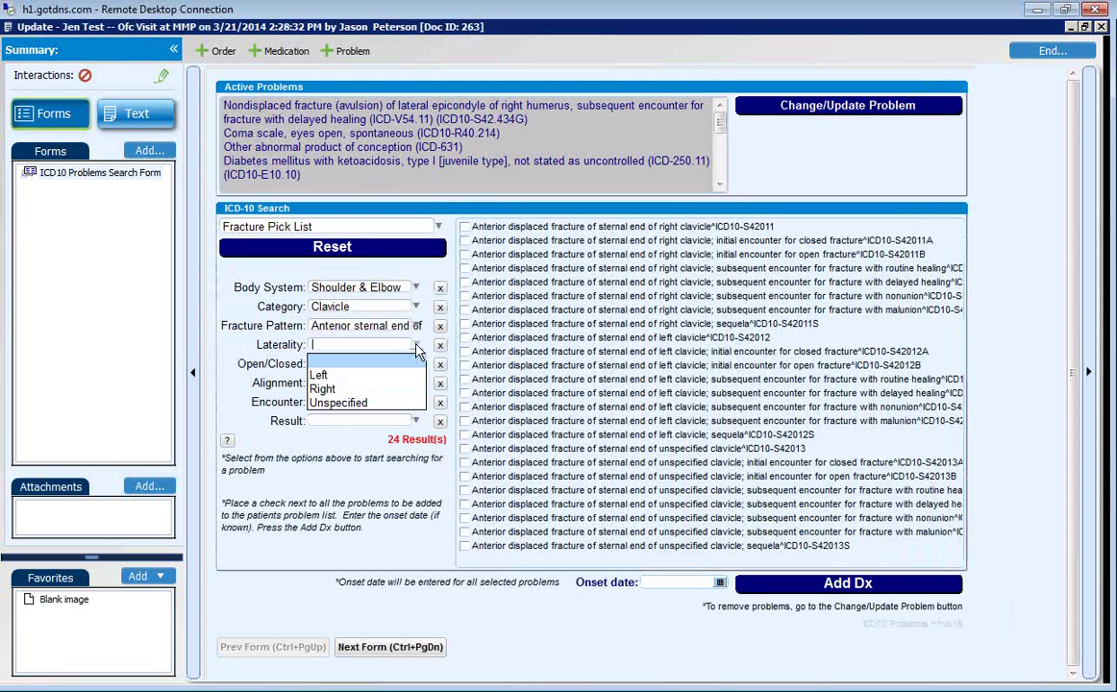
left_click(392, 375)
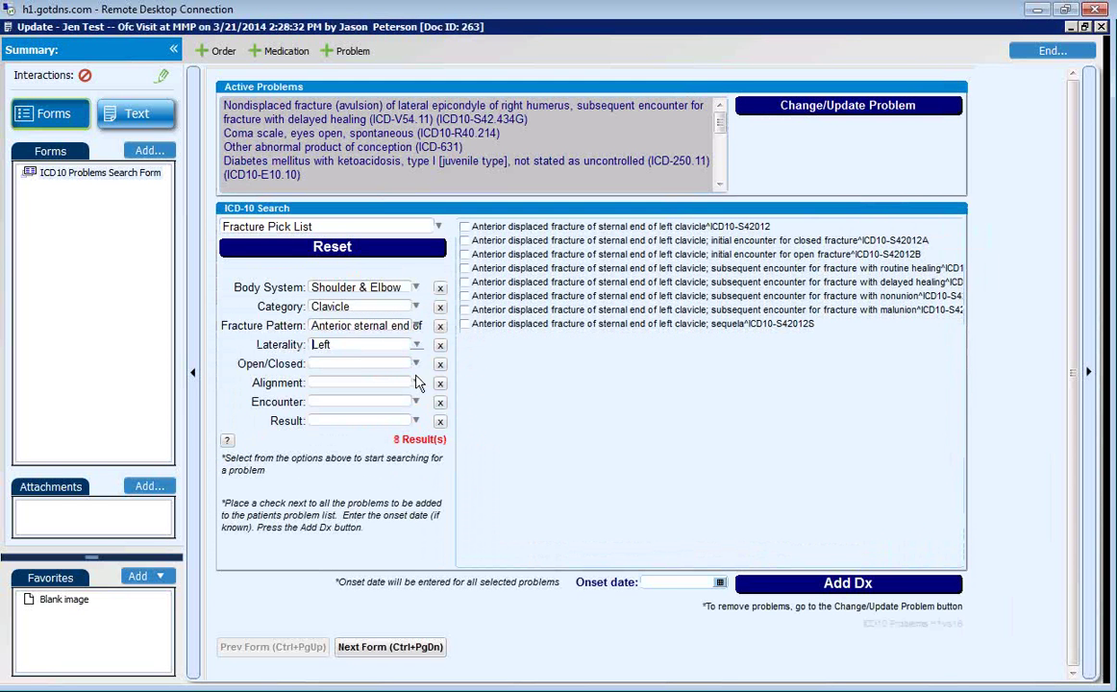
Add sequela code S42.012S to Active Problems with onset date 03/06/2014.
left_click(465, 324)
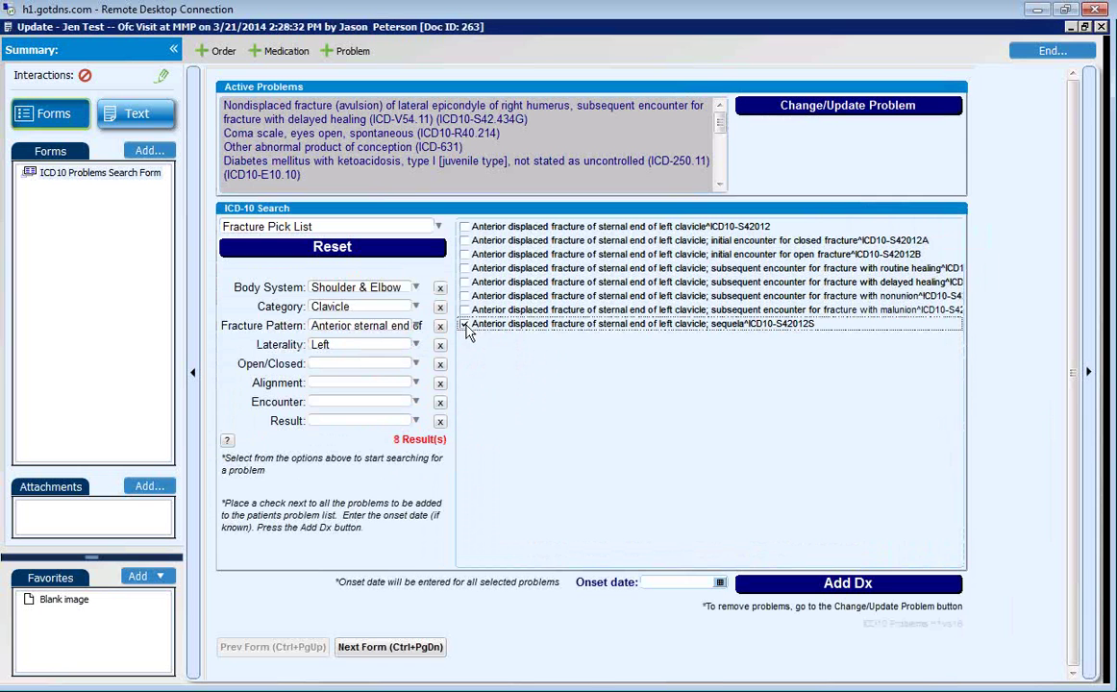
left_click(721, 584)
left_click(679, 664)
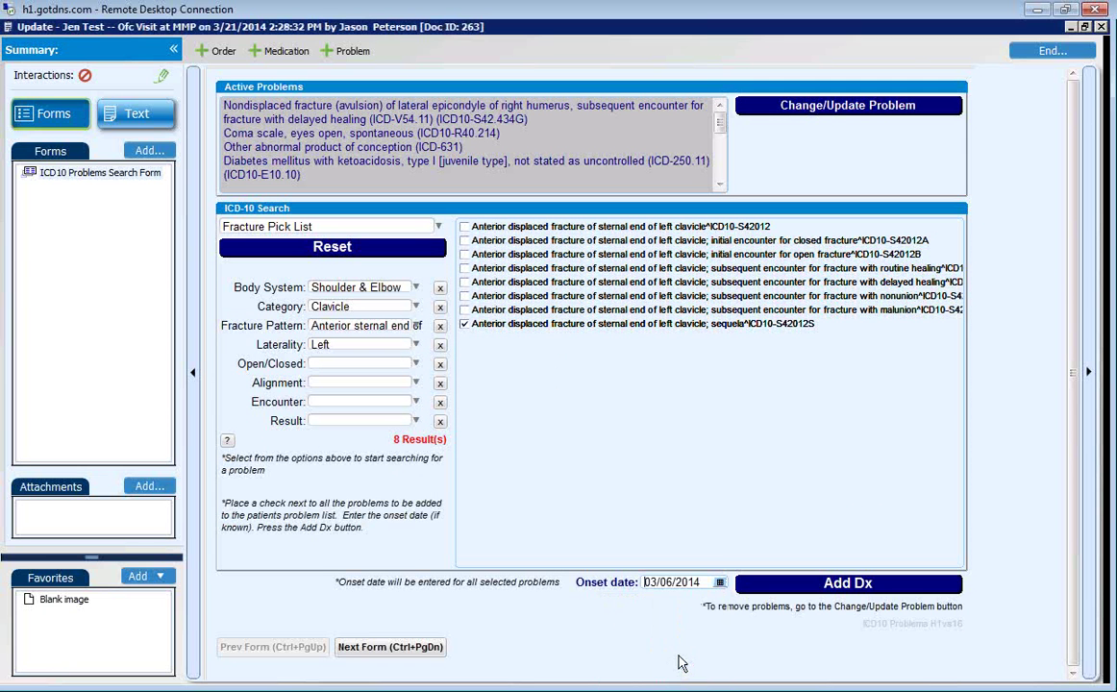
left_click(769, 591)
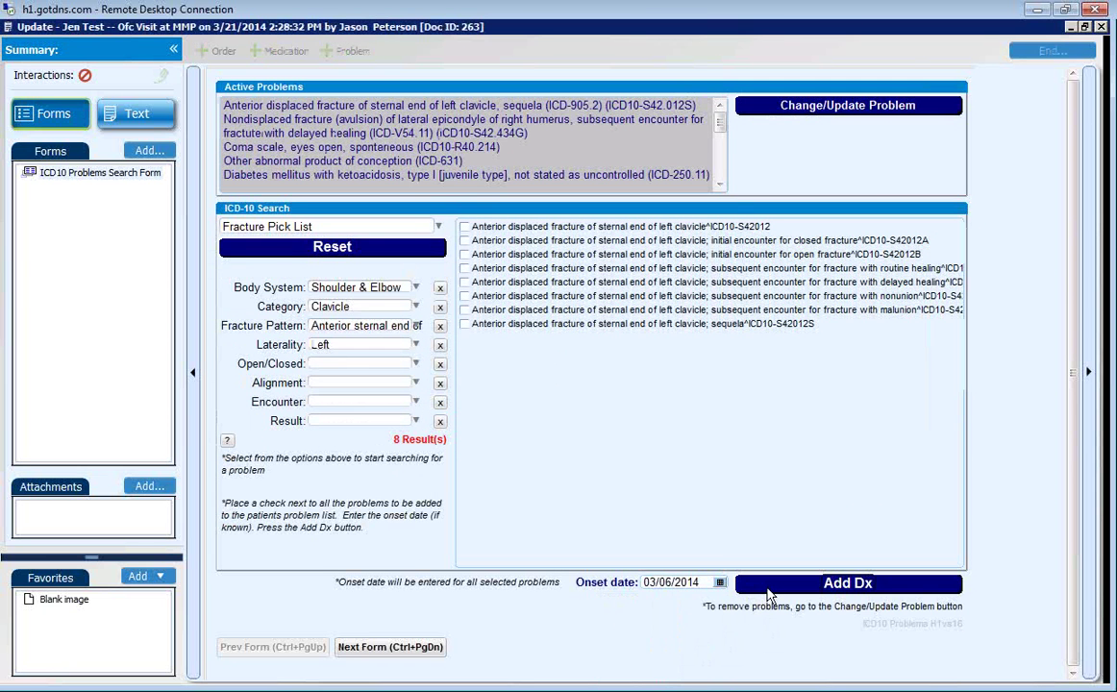